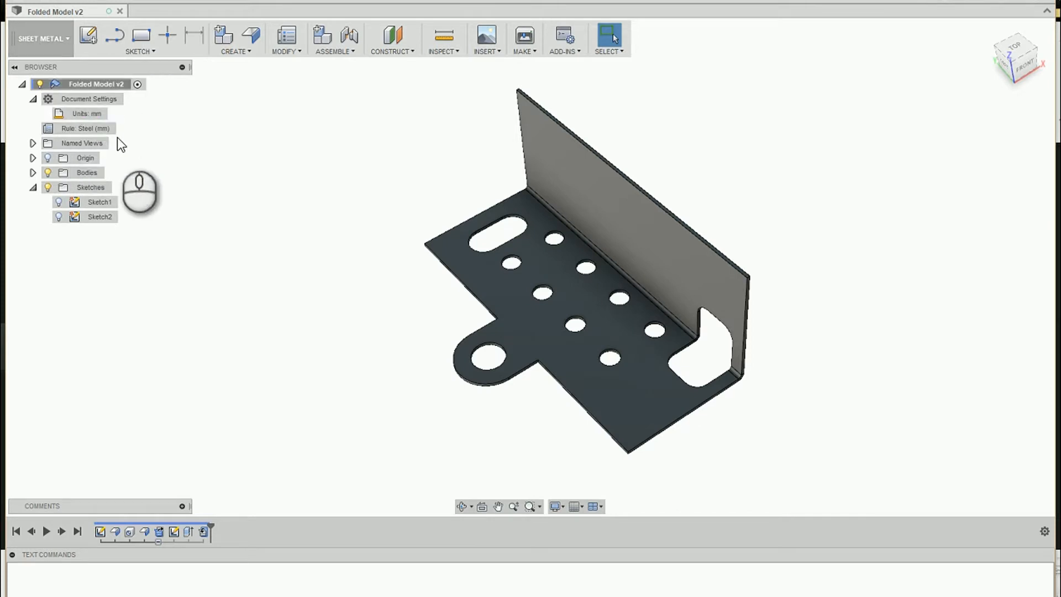
{"action": "left_click", "coordinate": [43, 38]}
{"action": "left_click", "coordinate": [32, 196]}
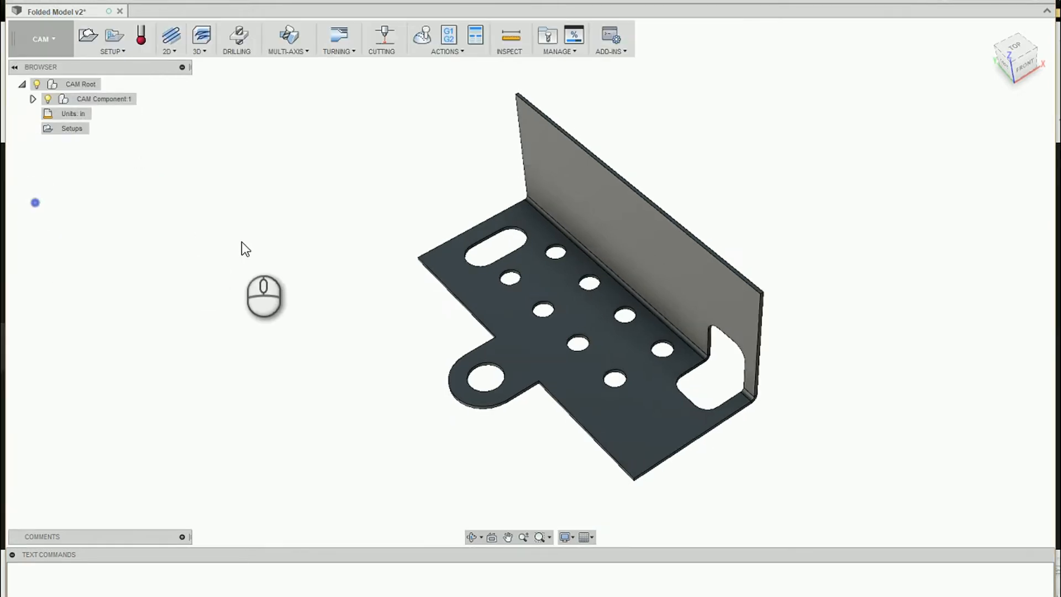
{"action": "left_click", "coordinate": [84, 35]}
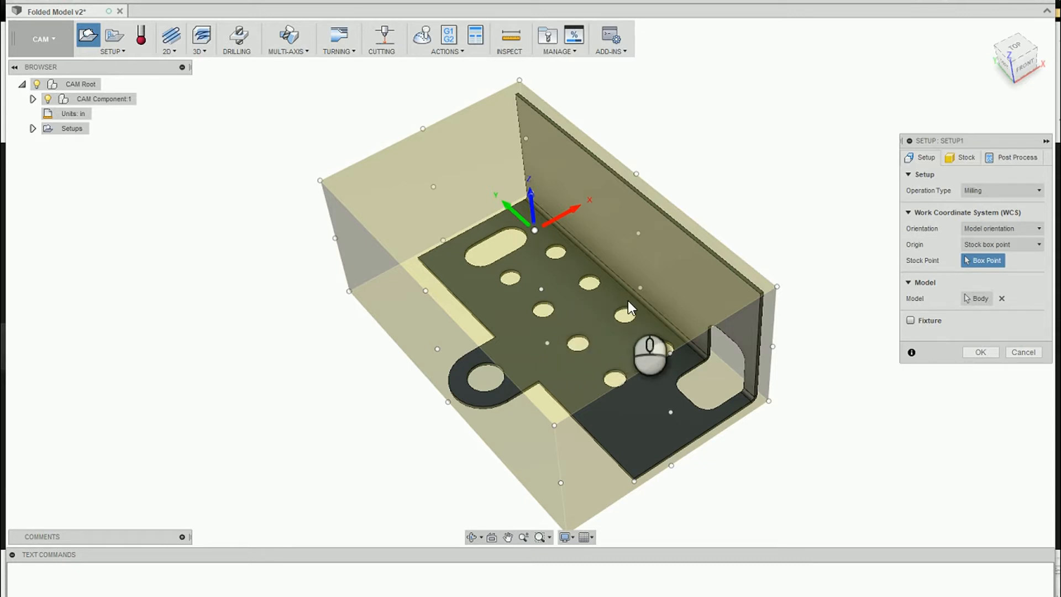
{"action": "left_click", "coordinate": [1023, 352]}
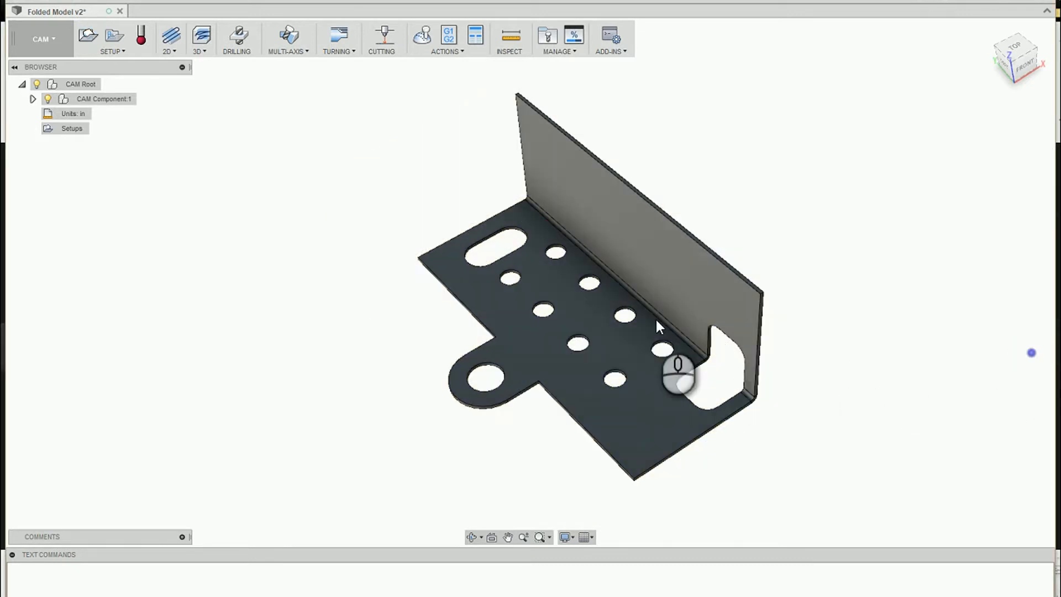
{"action": "left_click", "coordinate": [42, 38]}
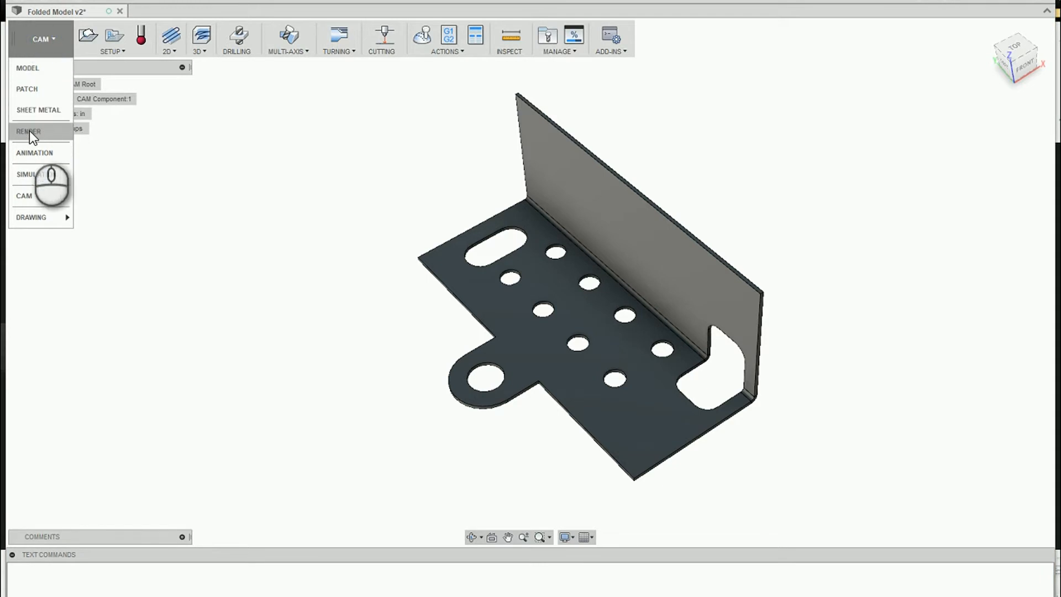
{"action": "left_click", "coordinate": [34, 108]}
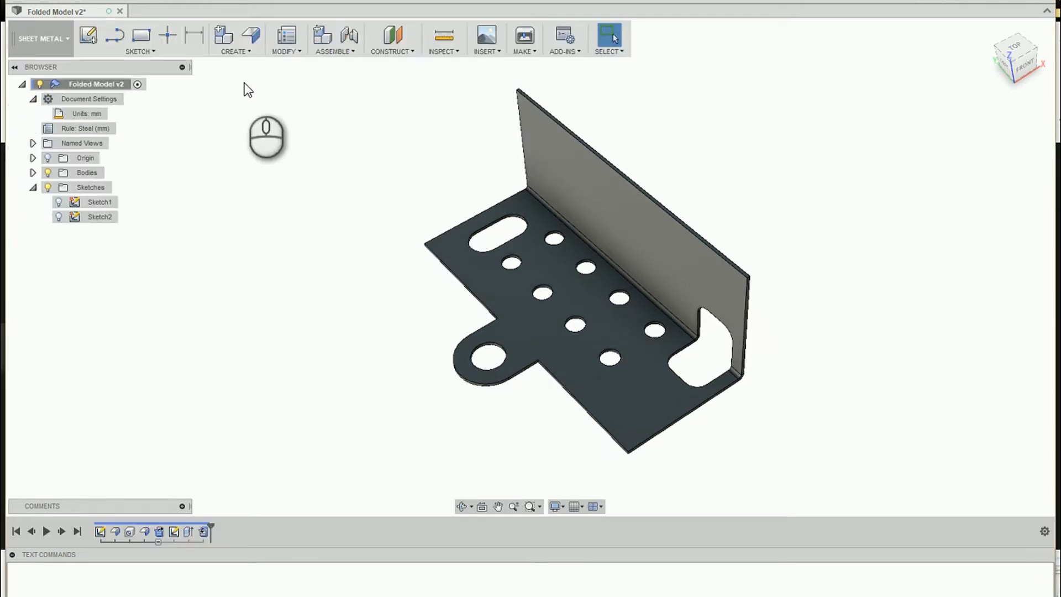
Step: Create a flat pattern of the bracket with the large perforated face as the stationary face, and return to the folded model
{"action": "left_click", "coordinate": [290, 51]}
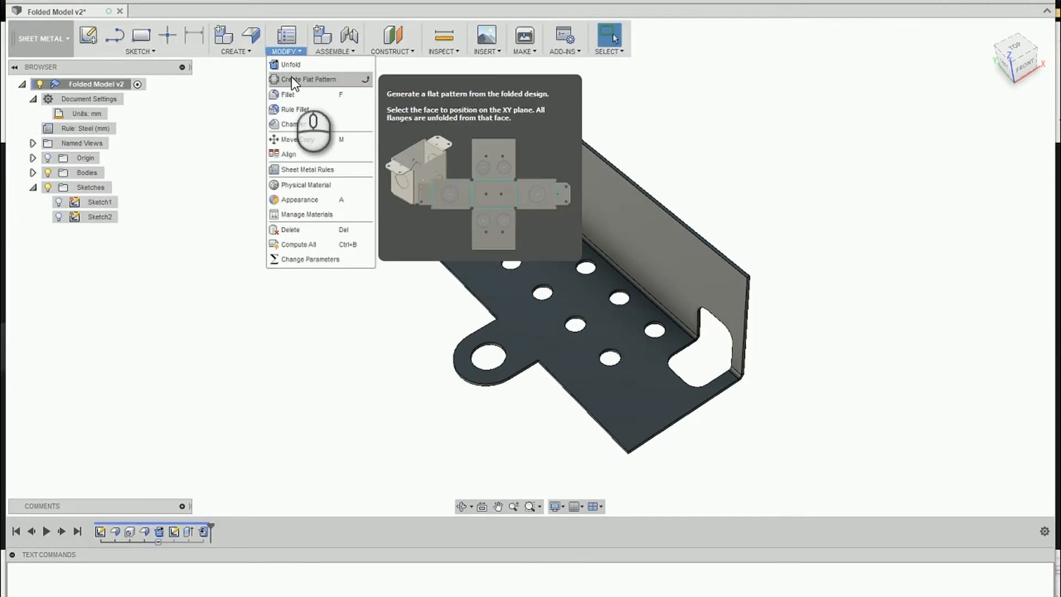
{"action": "left_click", "coordinate": [332, 79]}
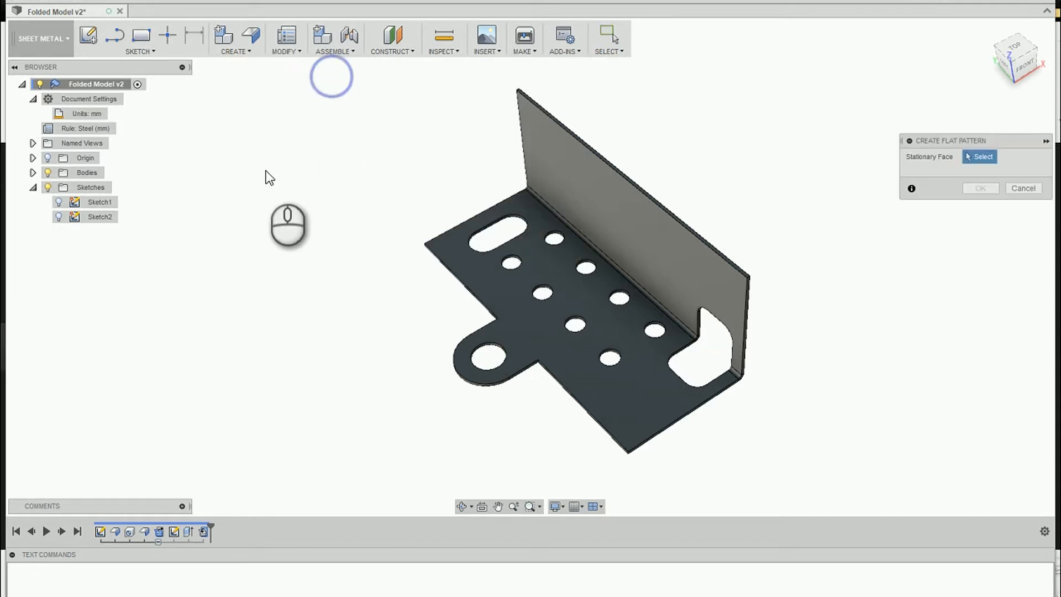
{"action": "left_click", "coordinate": [631, 405]}
{"action": "left_click", "coordinate": [977, 188]}
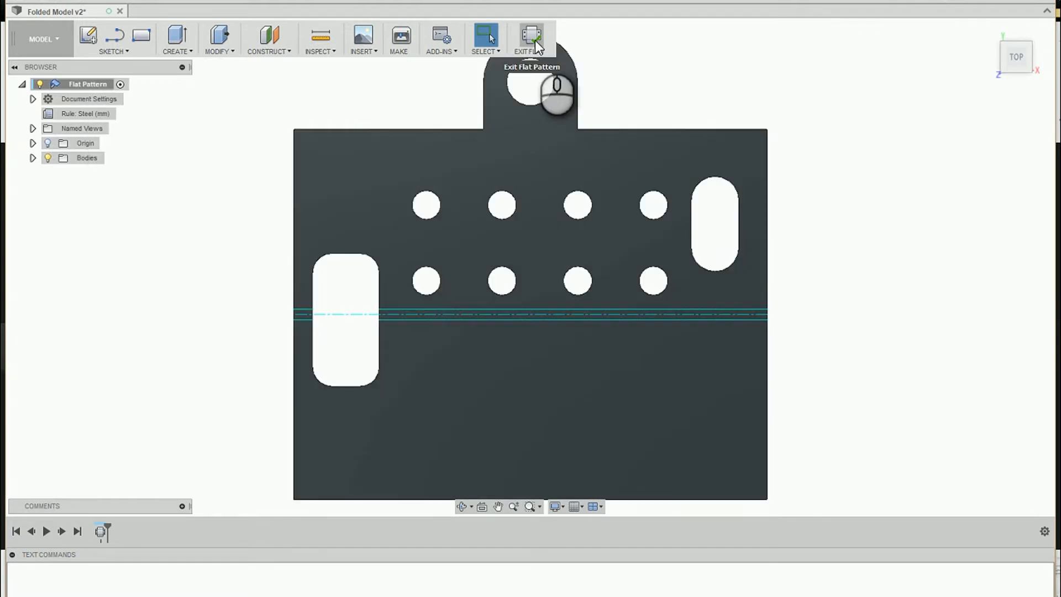
{"action": "left_click", "coordinate": [533, 40]}
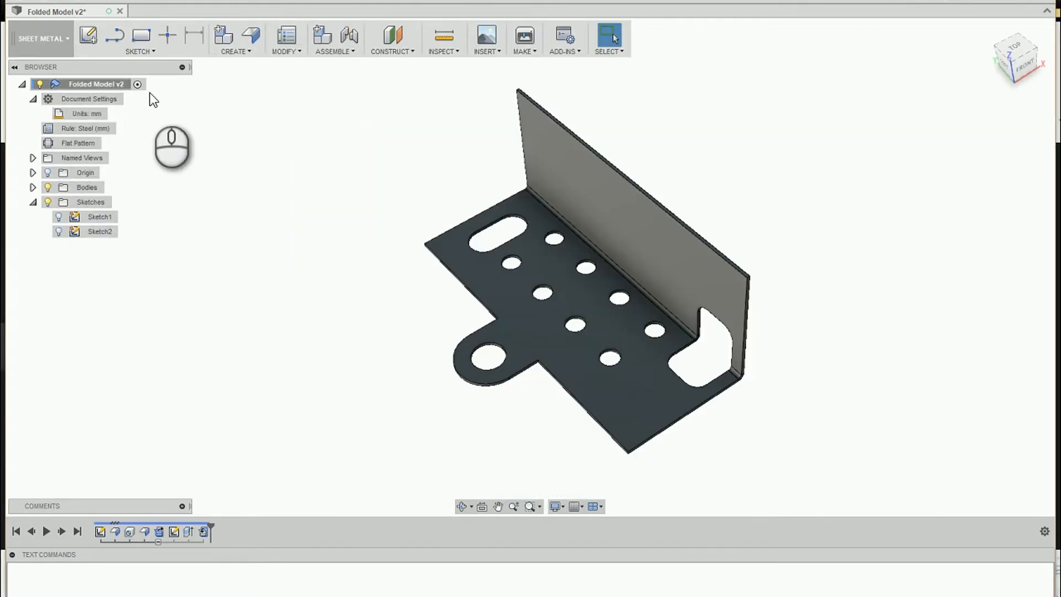
Step: Reopen the stored flat pattern to view it and return to the folded model
{"action": "mouse_move", "coordinate": [85, 144]}
{"action": "left_click", "coordinate": [108, 143]}
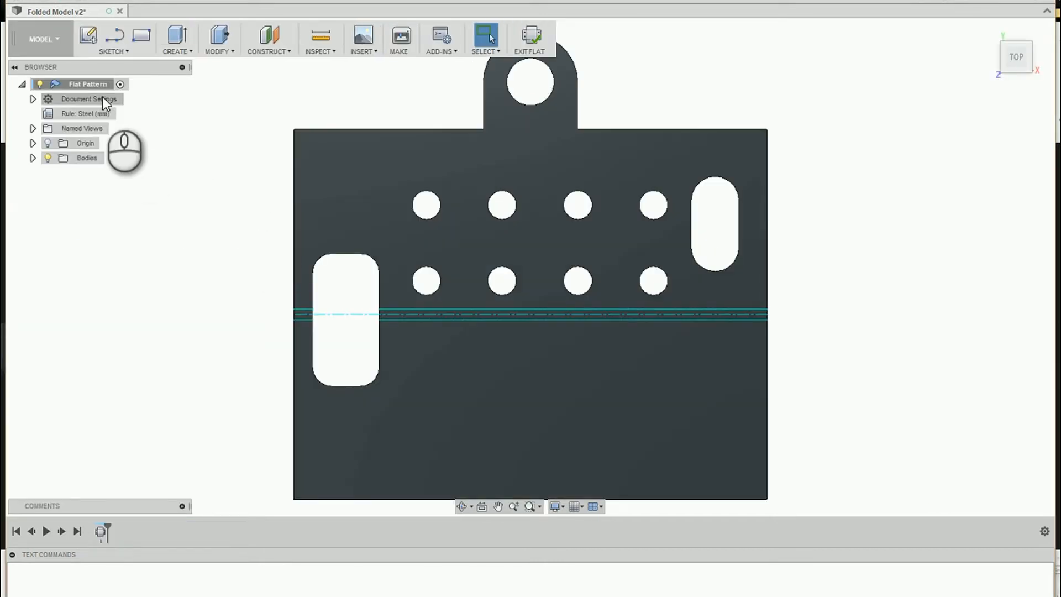
{"action": "left_click", "coordinate": [511, 39]}
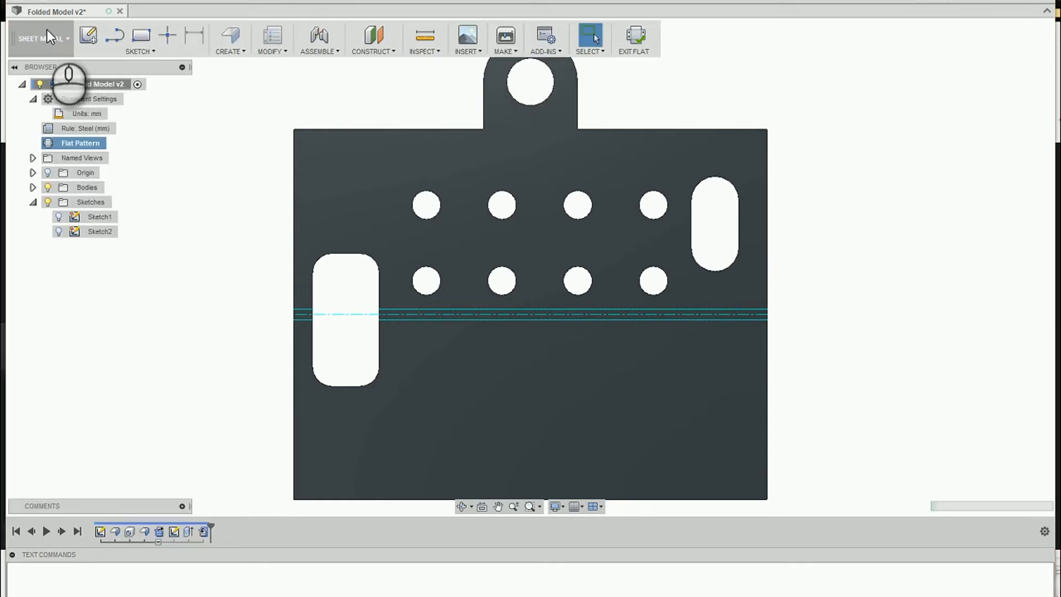
Step: Switch to the CAM workspace and activate Folded Model v2 Flat Pattern under CAM Component 1
{"action": "left_click", "coordinate": [48, 38]}
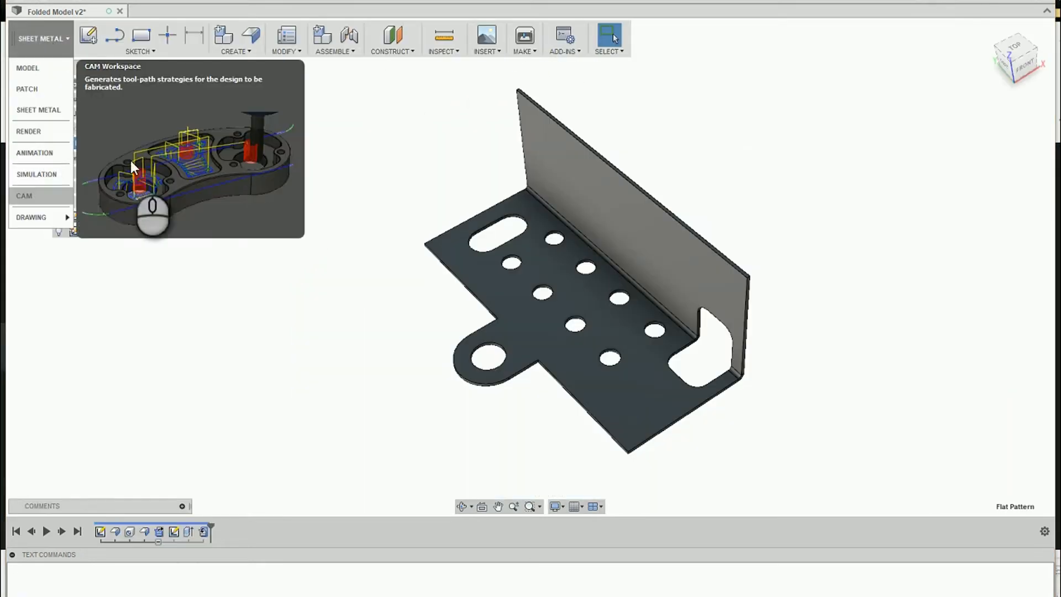
{"action": "left_click", "coordinate": [29, 196]}
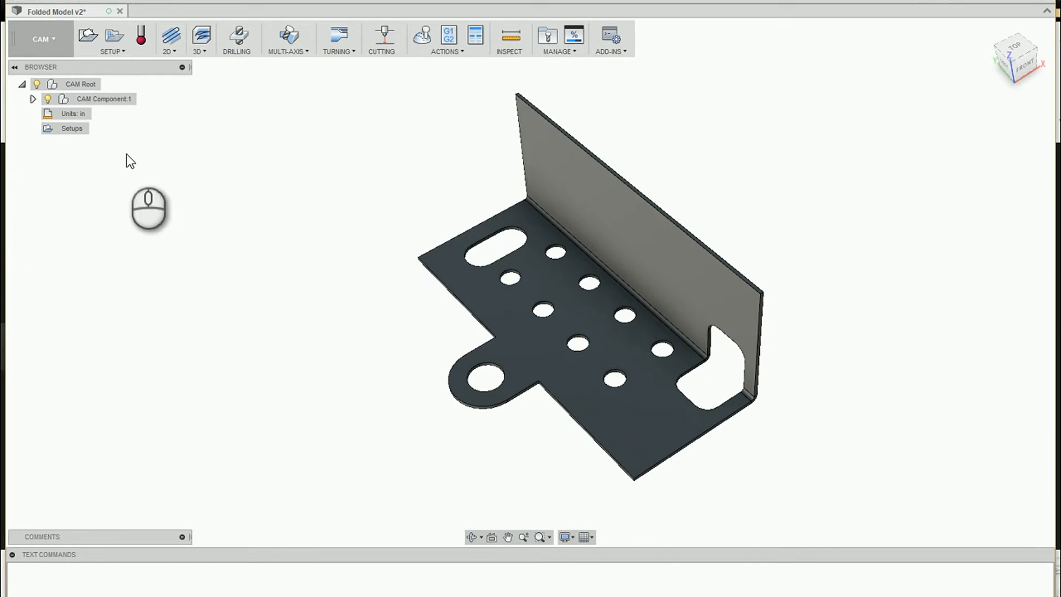
{"action": "left_click", "coordinate": [30, 99]}
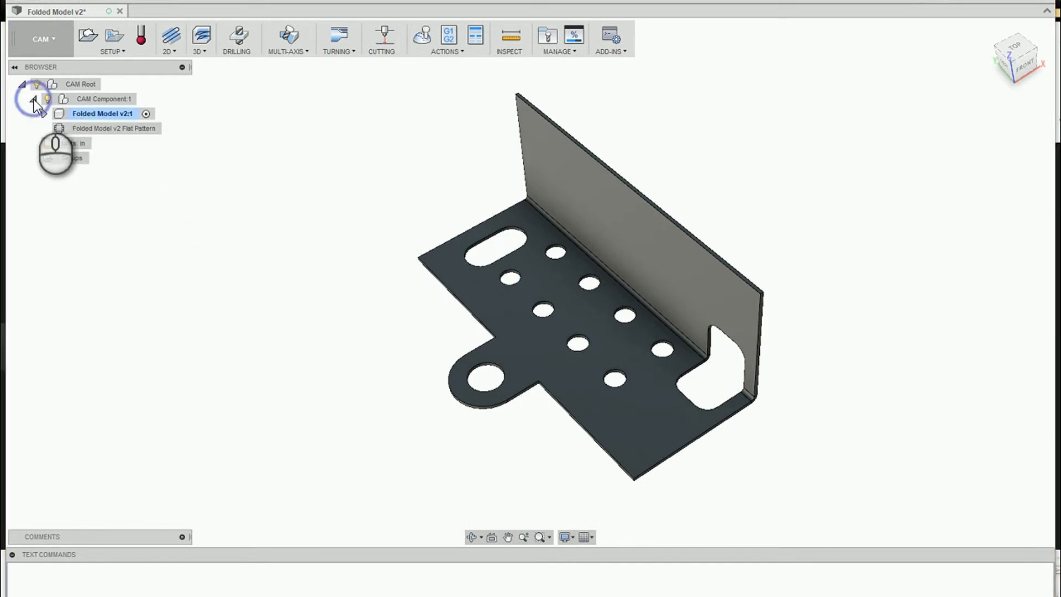
{"action": "left_click", "coordinate": [93, 113]}
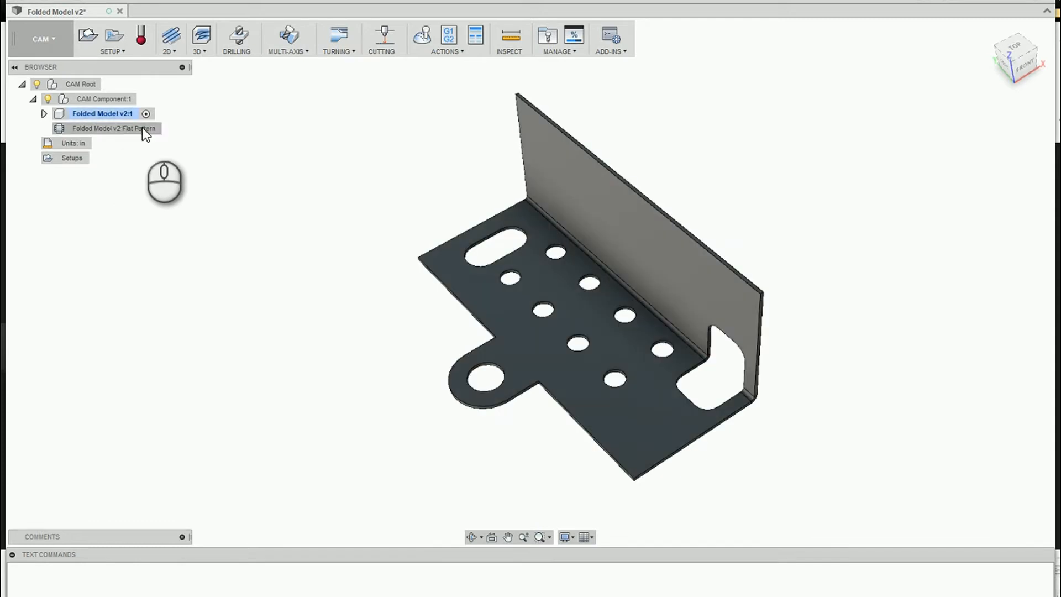
{"action": "left_click", "coordinate": [168, 129]}
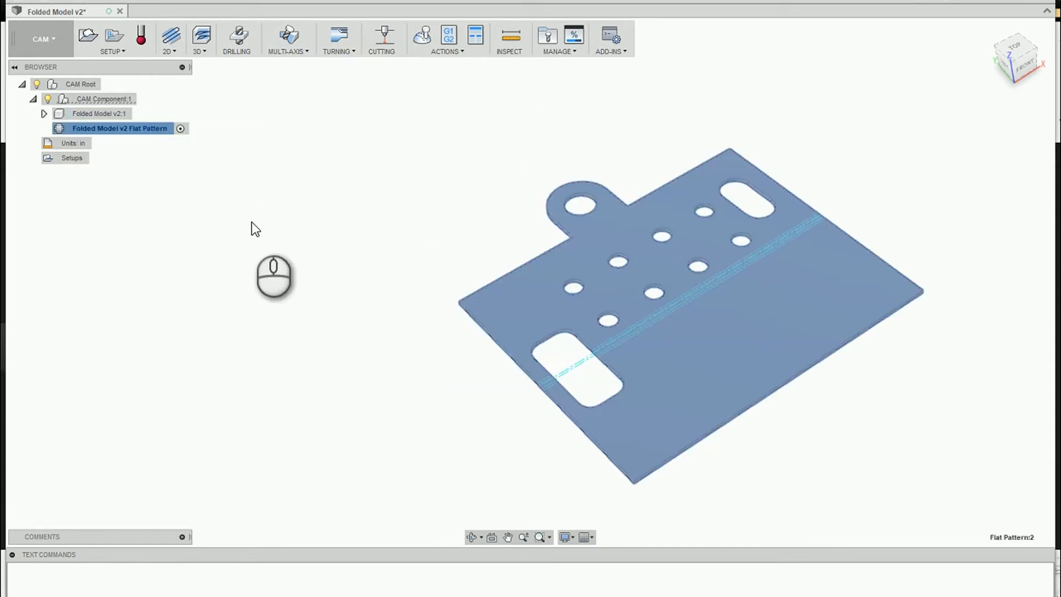
Step: Create a Cutting setup for the flat pattern with a stock top offset of 0 and a stock side offset of 1 in
{"action": "left_click", "coordinate": [85, 34]}
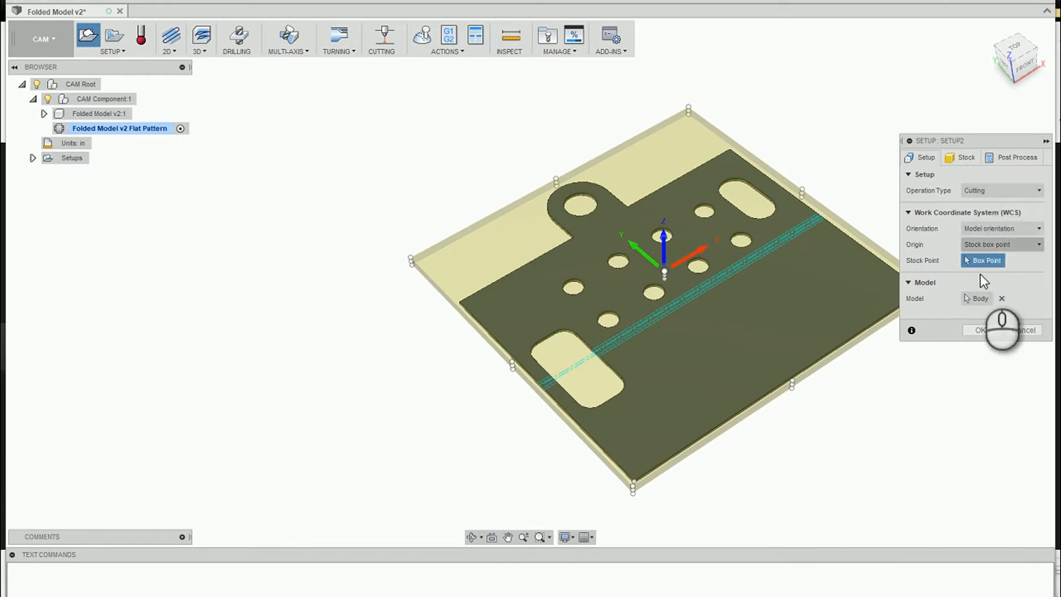
{"action": "left_click", "coordinate": [967, 158]}
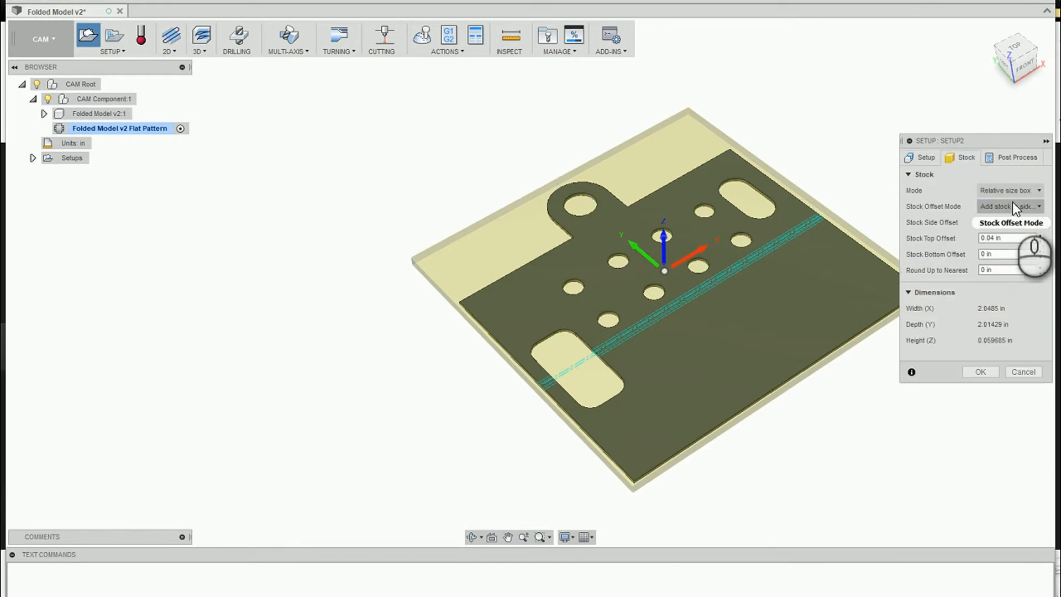
{"action": "left_click_drag", "start_coordinate": [1013, 237], "coordinate": [947, 238]}
{"action": "left_click_drag", "start_coordinate": [1014, 235], "coordinate": [938, 236]}
{"action": "left_click_drag", "start_coordinate": [1013, 237], "coordinate": [922, 234]}
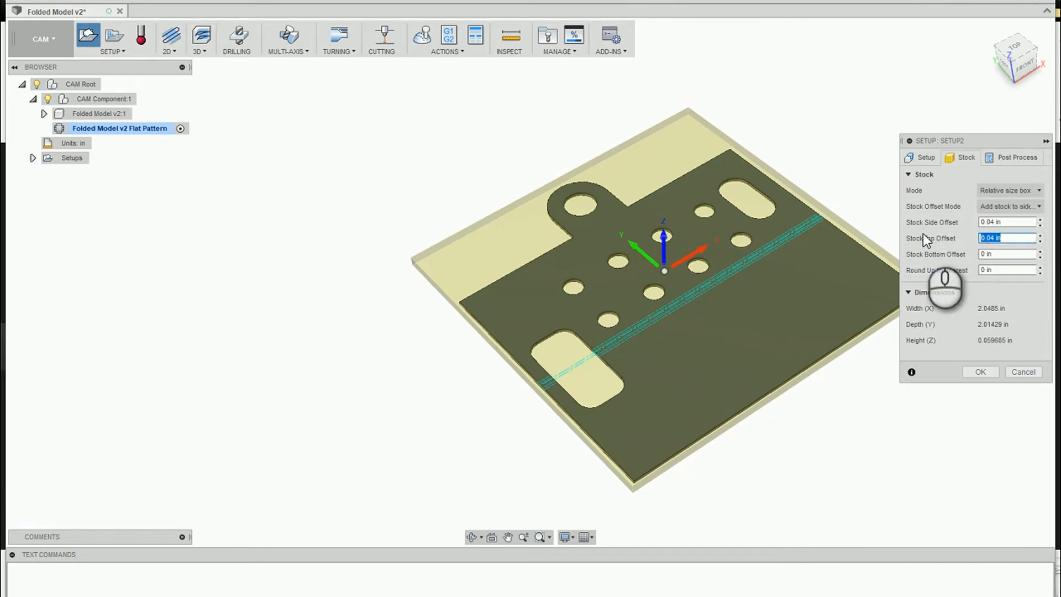
{"action": "type", "text": "0"}
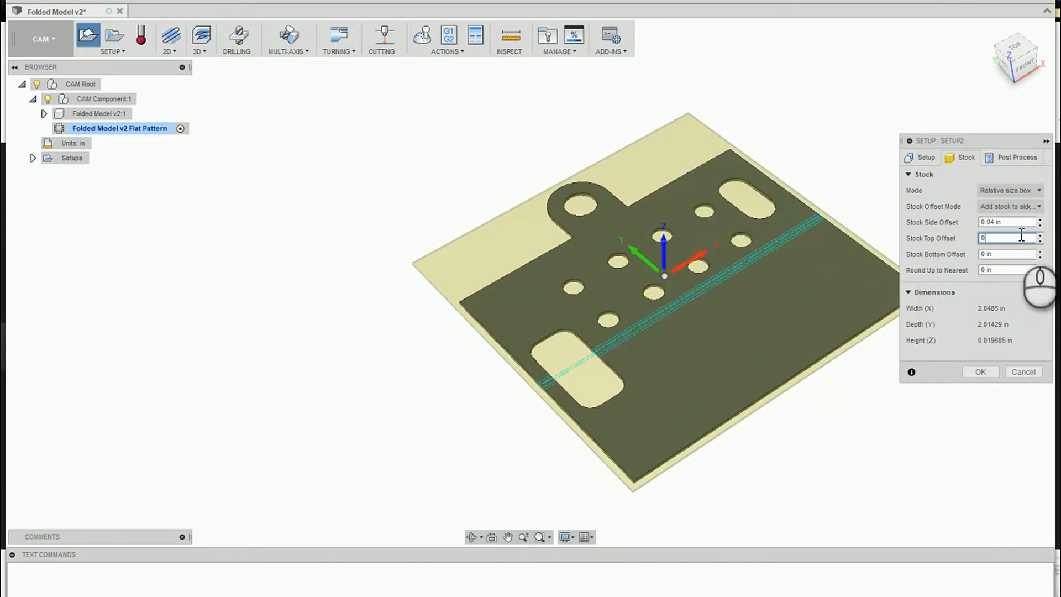
{"action": "left_click_drag", "start_coordinate": [1017, 224], "coordinate": [927, 234]}
{"action": "type", "text": "1"}
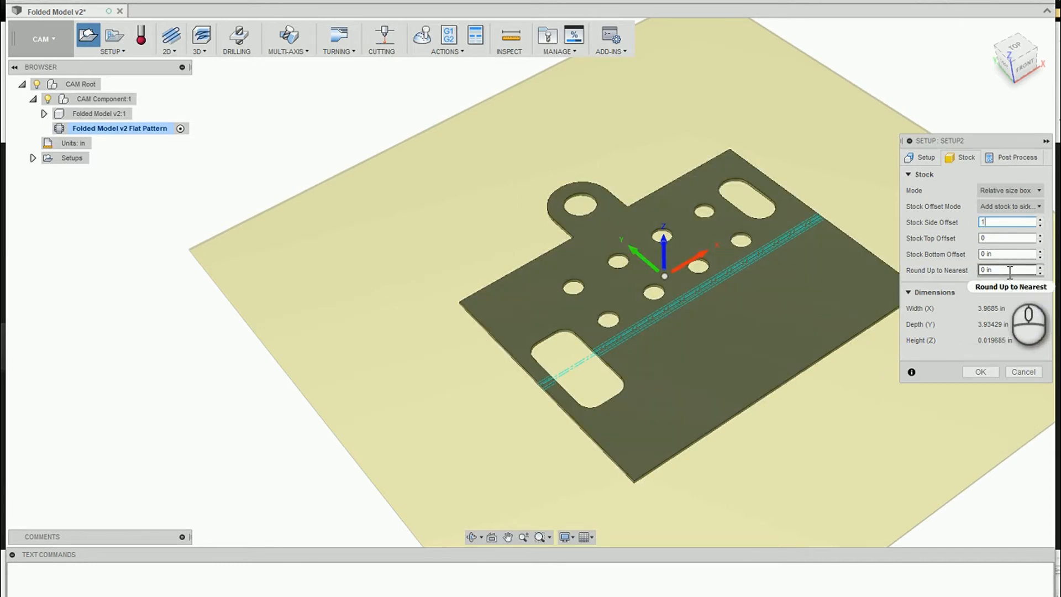
{"action": "left_click", "coordinate": [980, 370]}
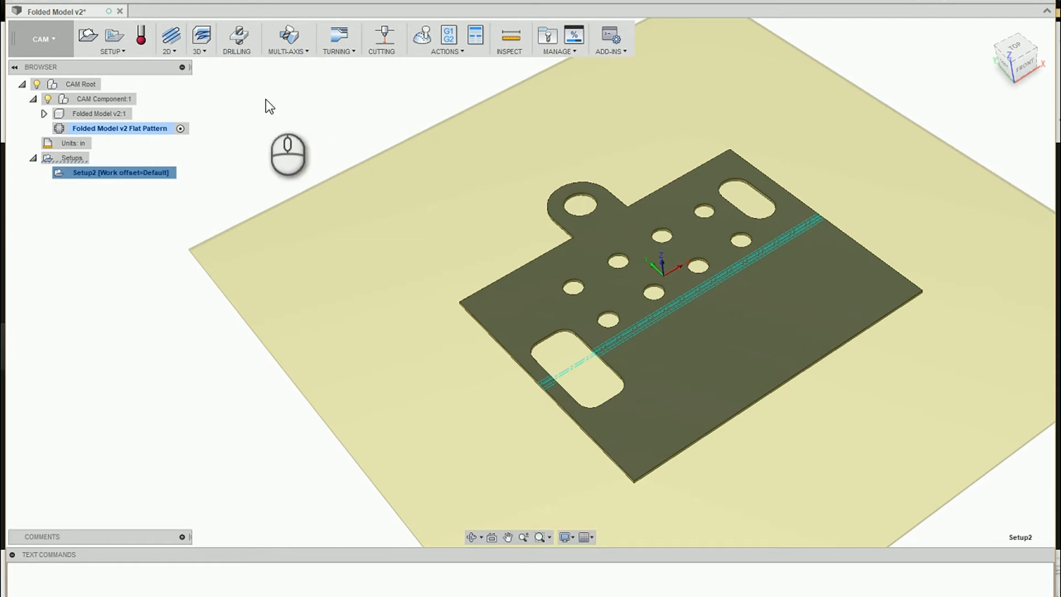
Step: Start a 2D Profile cutting operation and filter the tools of all libraries by the Cutting operation
{"action": "left_click", "coordinate": [389, 35]}
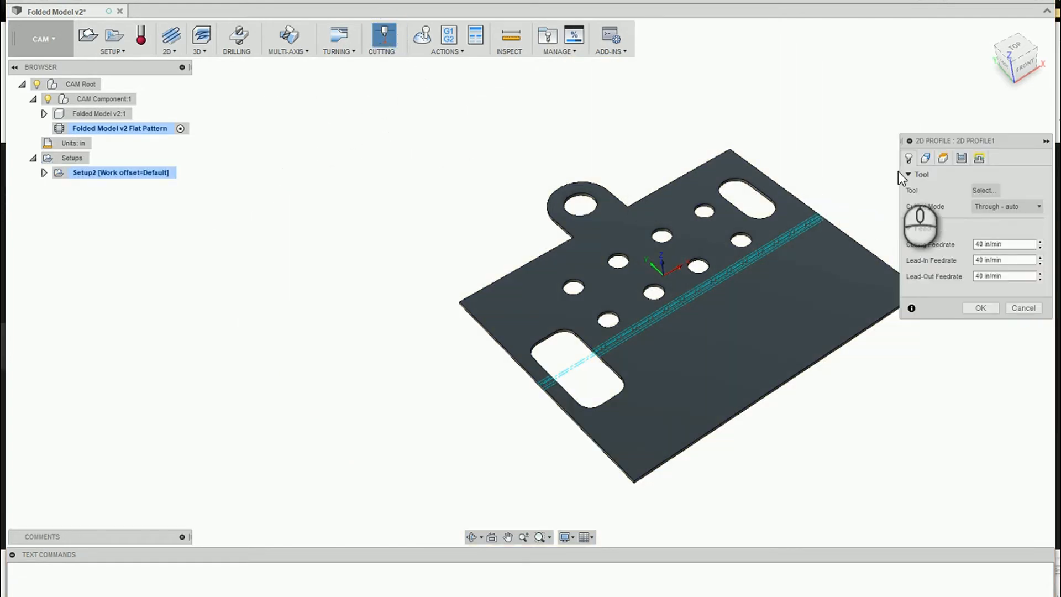
{"action": "left_click", "coordinate": [985, 190]}
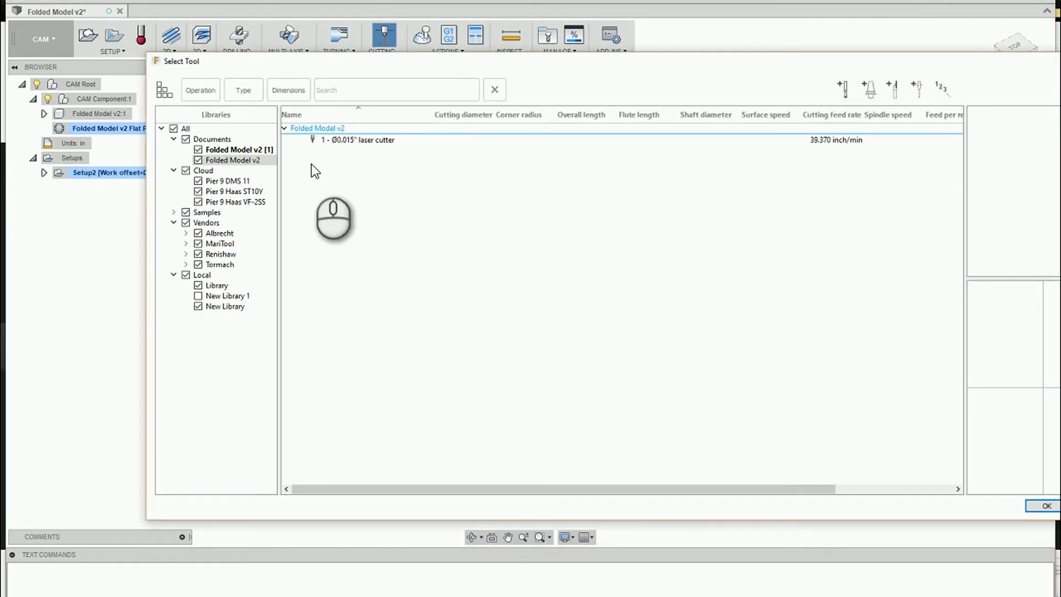
{"action": "left_click", "coordinate": [183, 127]}
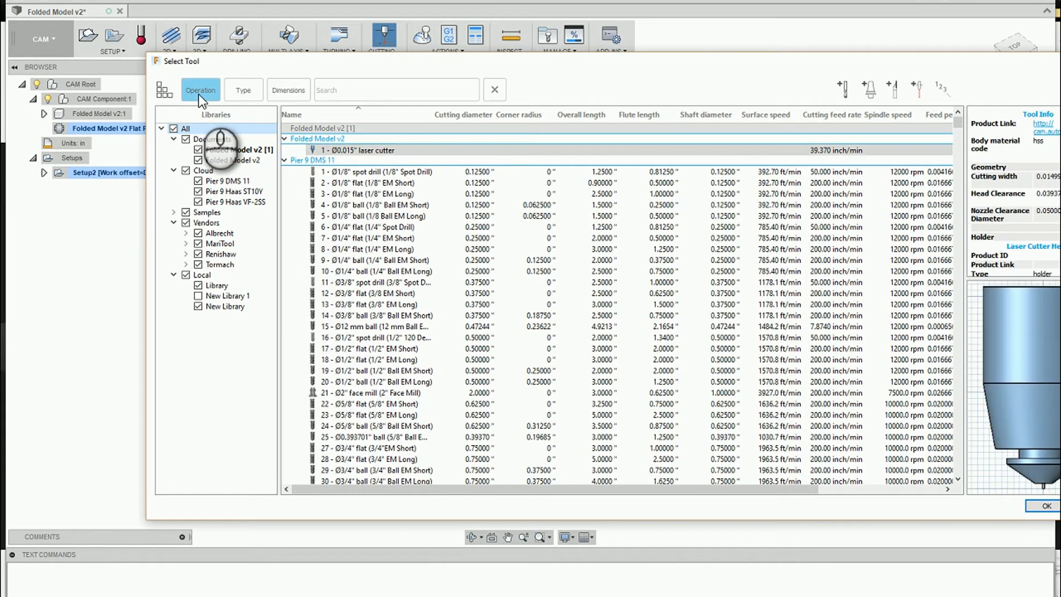
{"action": "left_click", "coordinate": [239, 90]}
{"action": "left_click", "coordinate": [322, 406]}
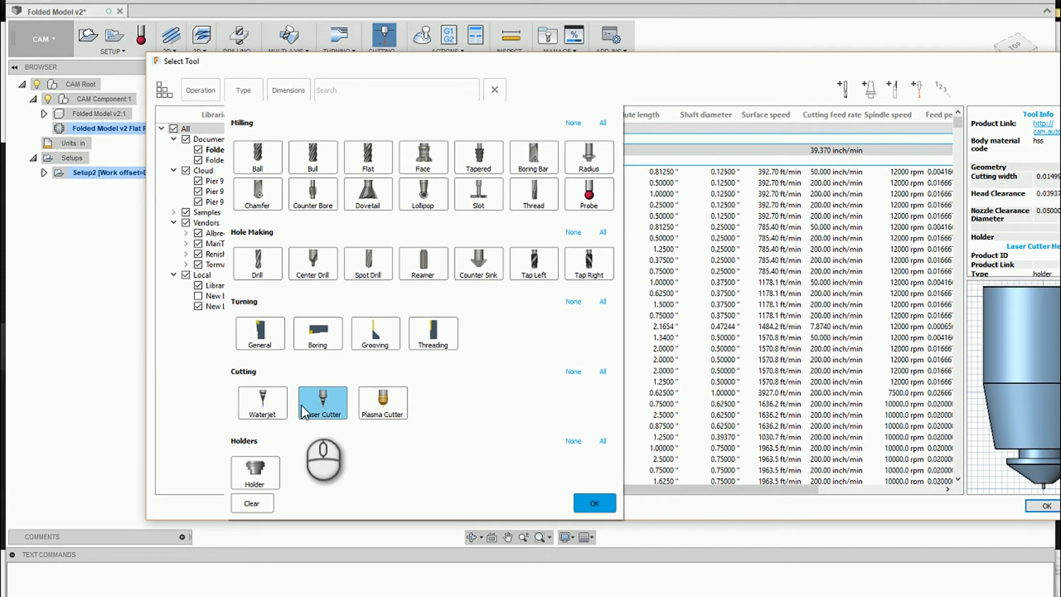
{"action": "left_click", "coordinate": [202, 90]}
{"action": "left_click", "coordinate": [202, 90]}
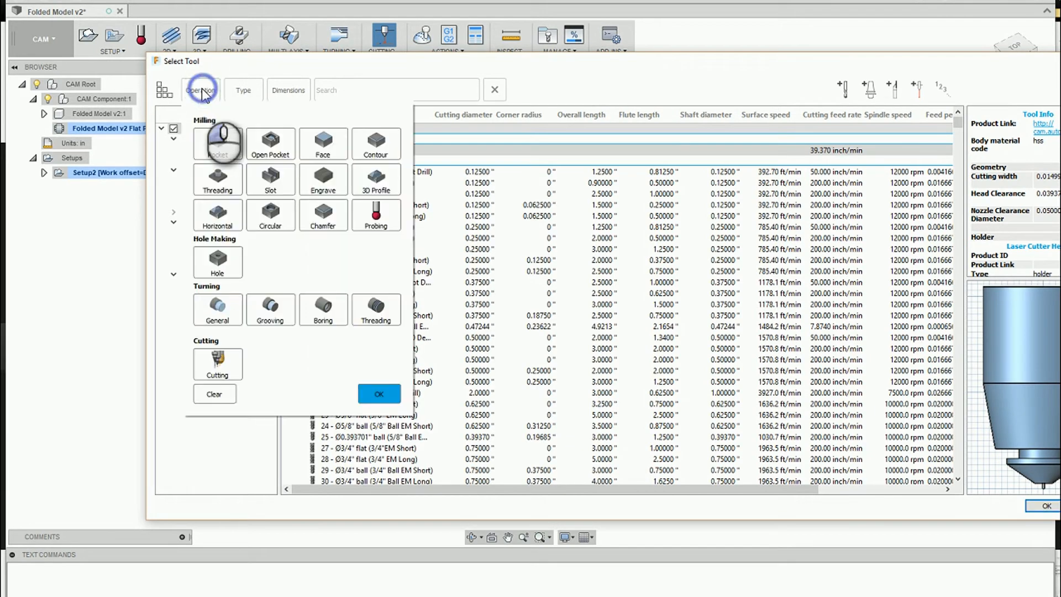
{"action": "left_click", "coordinate": [217, 363]}
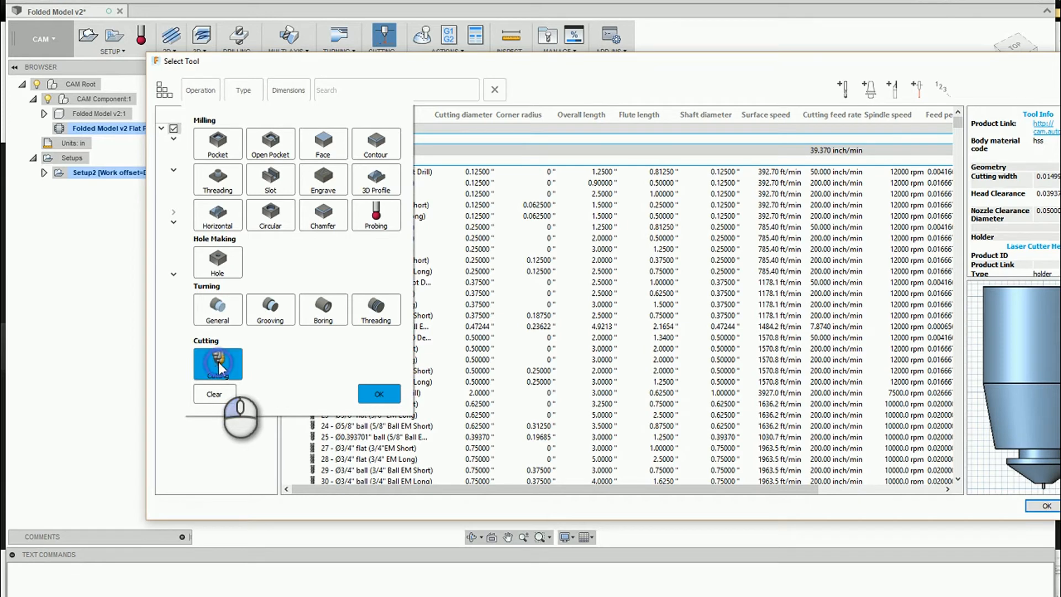
{"action": "left_click", "coordinate": [387, 396]}
Step: Choose the Ø0.4 mm laser cutter from Sample Profile Tools (Metric) as the profile's tool
{"action": "scroll", "coordinate": [452, 365], "scroll_direction": "down", "scroll_amount": 5}
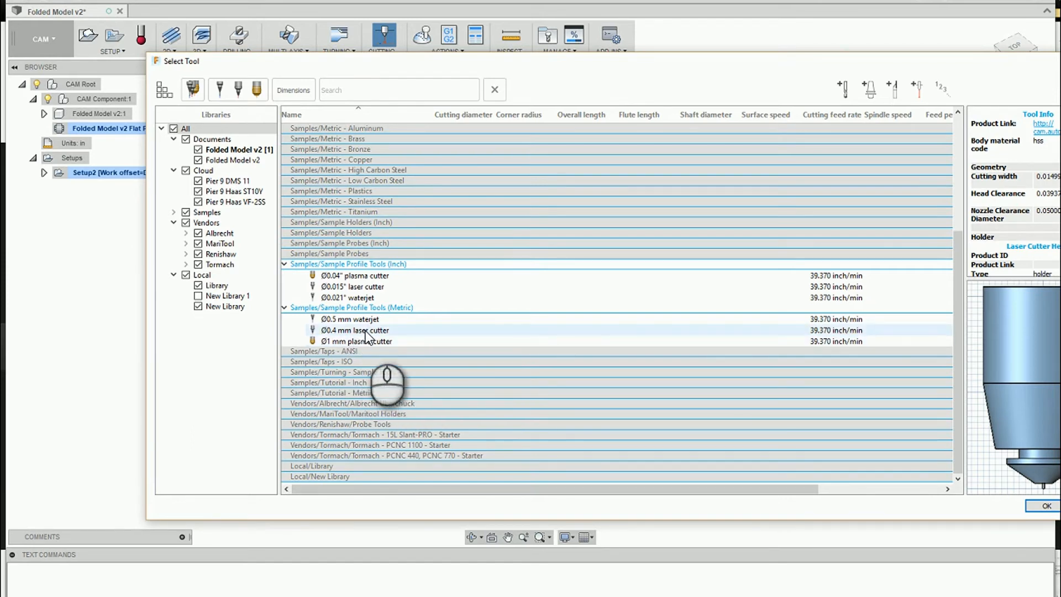
{"action": "left_click", "coordinate": [363, 332]}
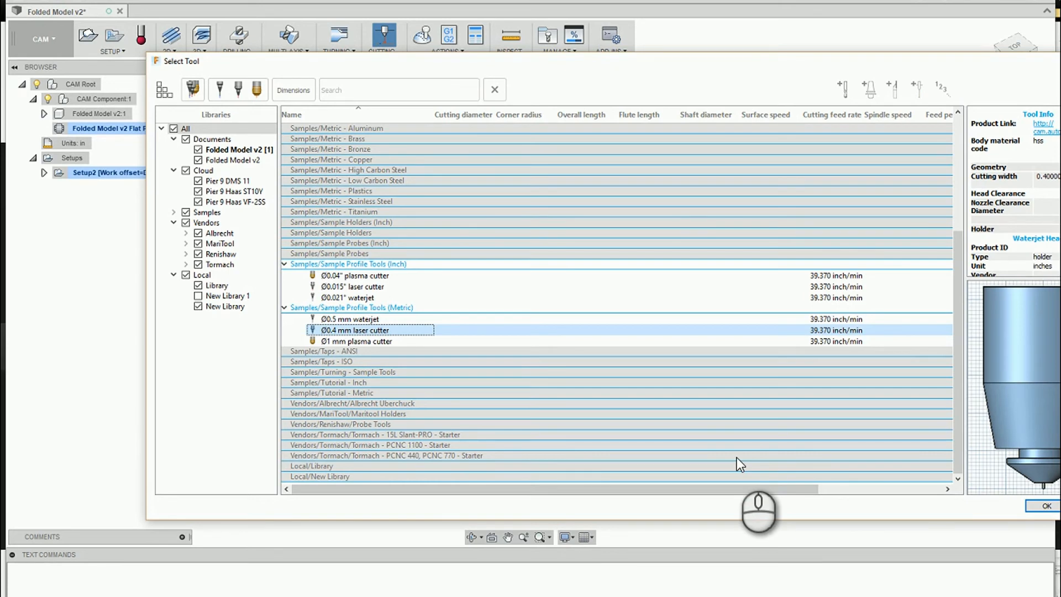
{"action": "left_click_drag", "start_coordinate": [909, 59], "coordinate": [806, 54]}
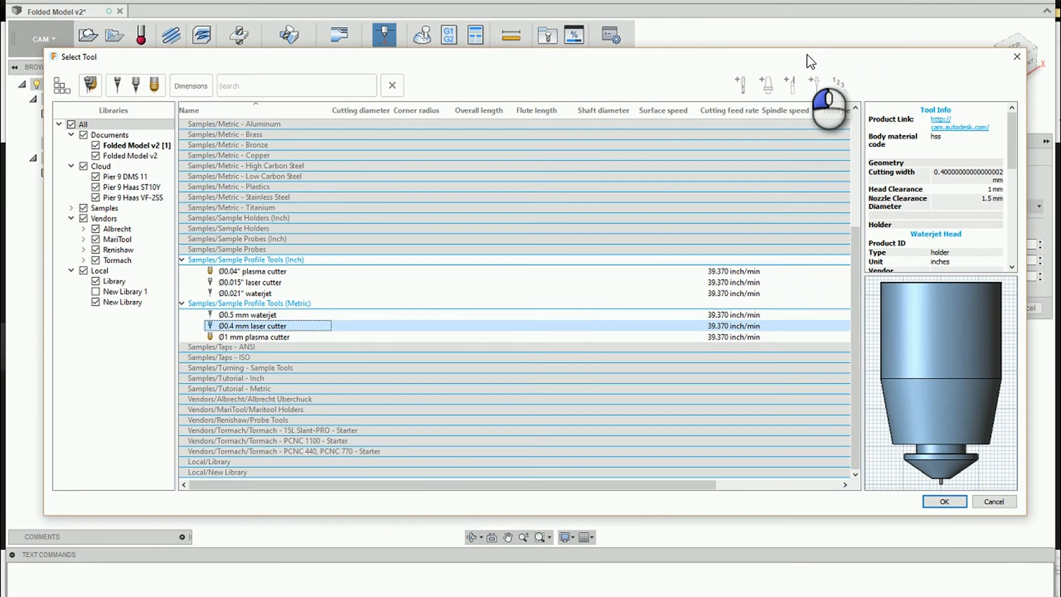
{"action": "left_click", "coordinate": [945, 502]}
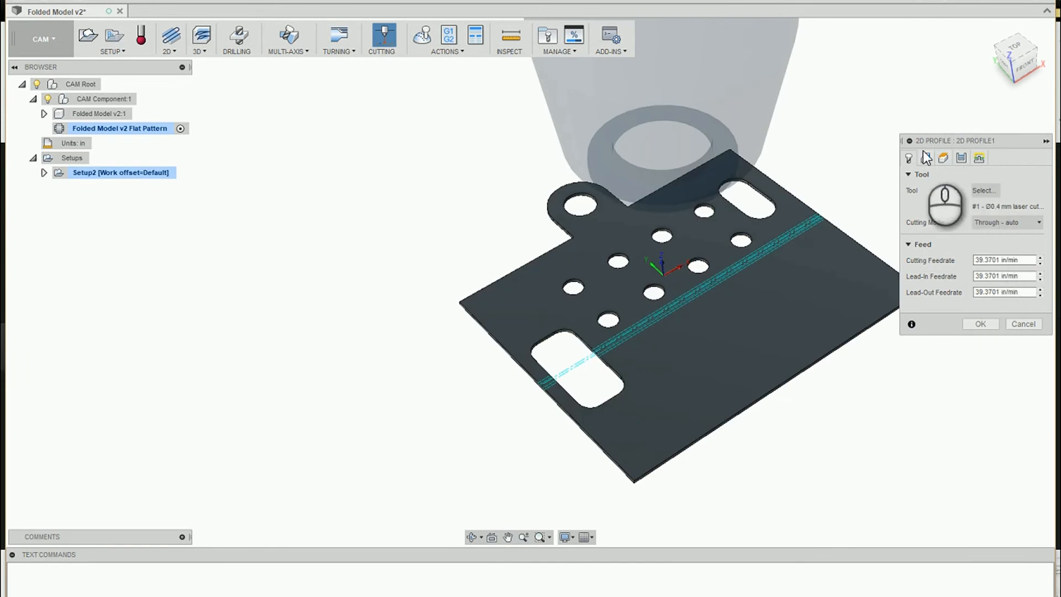
Step: Select the flat pattern's upper face as the profile's cutting contour, keeping All loops and Start outside
{"action": "left_click", "coordinate": [926, 158]}
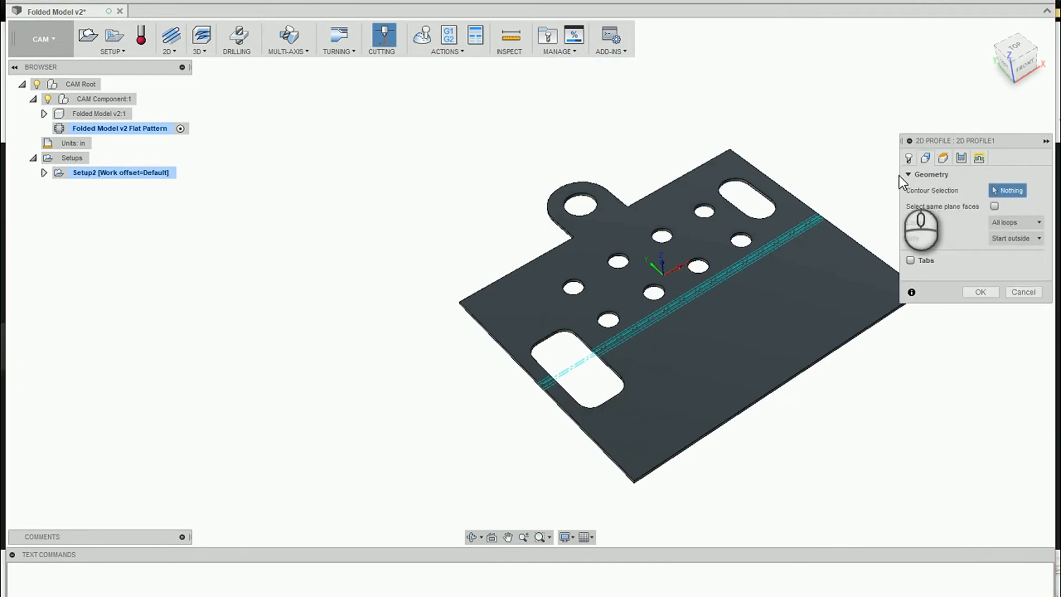
{"action": "left_click_drag", "start_coordinate": [900, 141], "coordinate": [826, 146]}
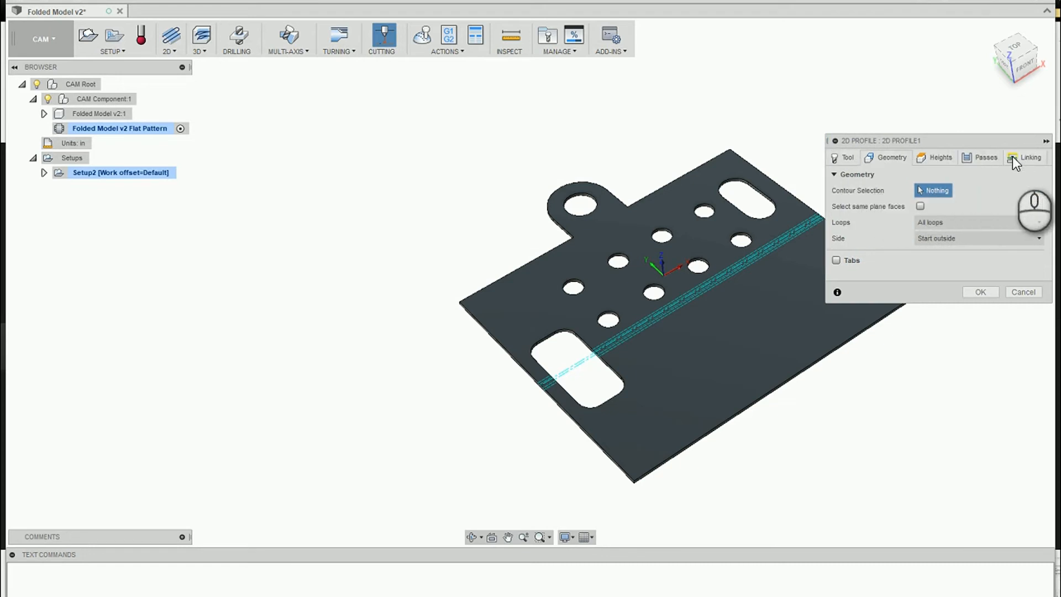
{"action": "middle_click_drag", "start_coordinate": [602, 303], "coordinate": [582, 289]}
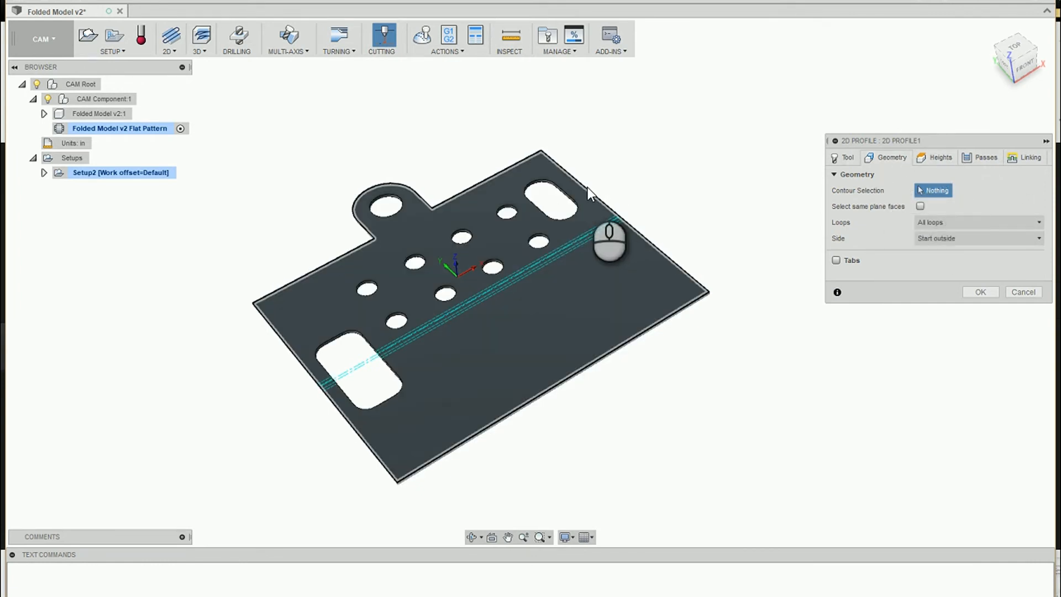
{"action": "left_click", "coordinate": [556, 333]}
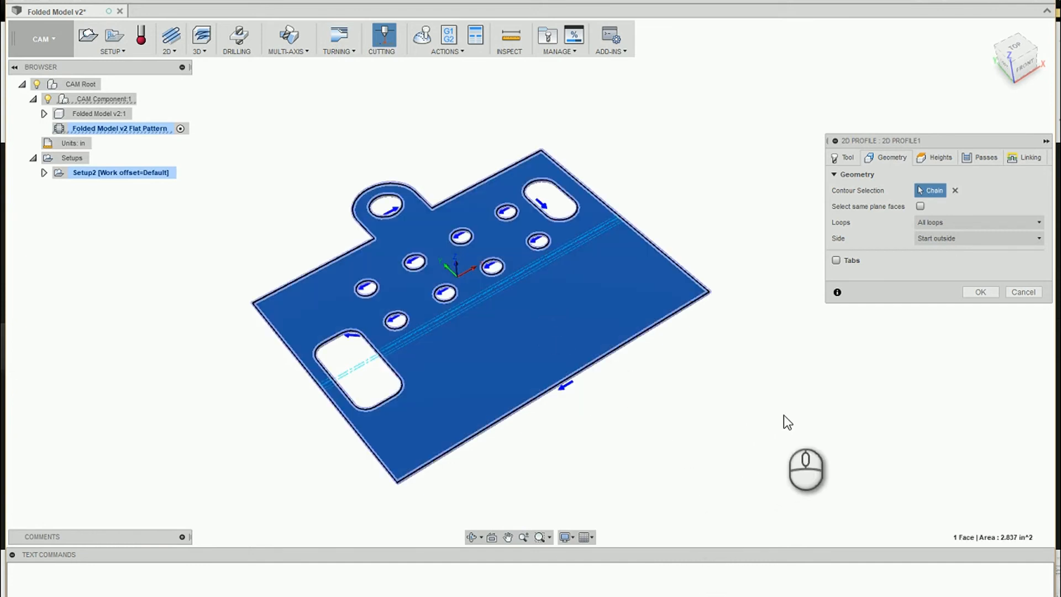
{"action": "left_click", "coordinate": [955, 239]}
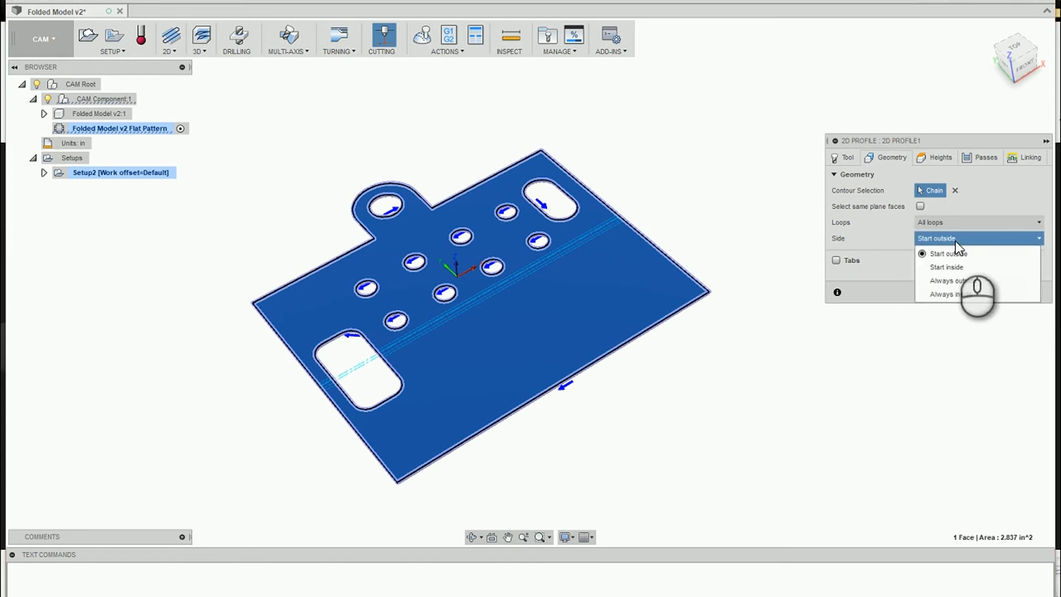
{"action": "left_click", "coordinate": [891, 229]}
{"action": "left_click", "coordinate": [936, 223]}
{"action": "left_click", "coordinate": [894, 221]}
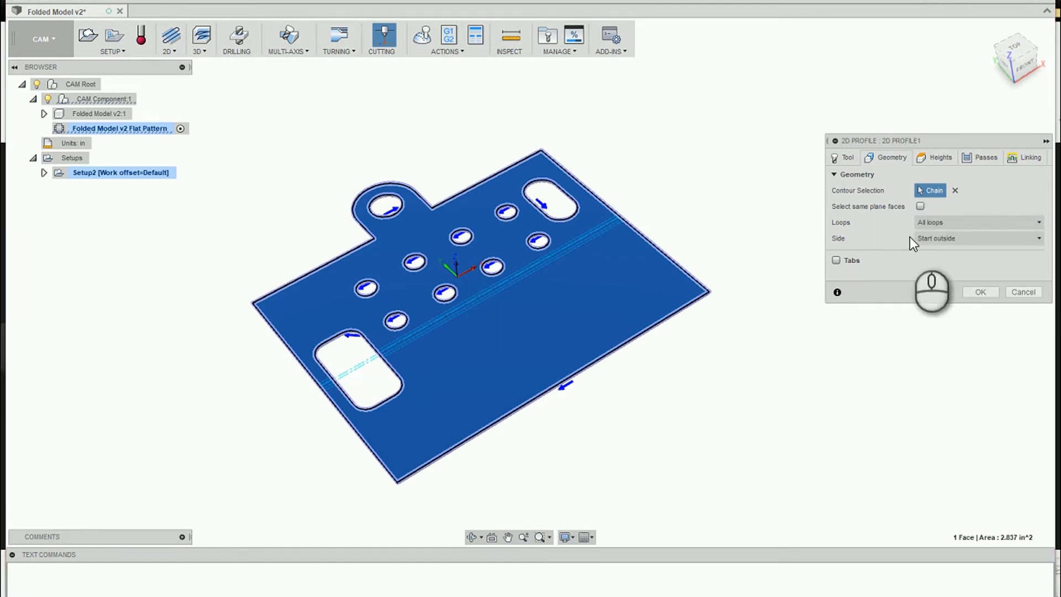
Step: Review the profile's heights, compensation type and pierce clearance, and generate the toolpath with In control compensation and the default lead settings
{"action": "left_click", "coordinate": [940, 158]}
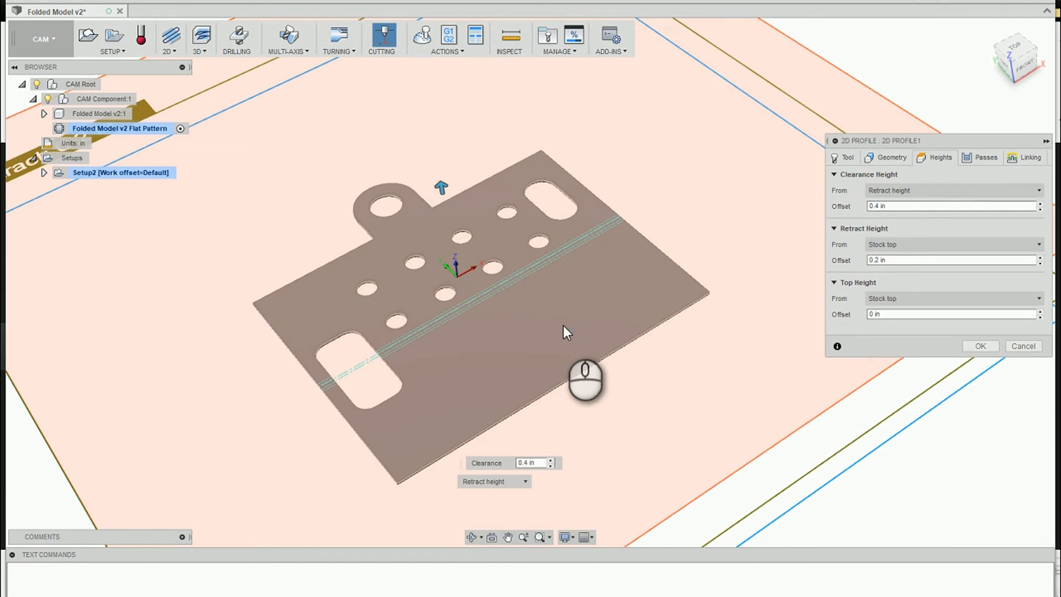
{"action": "left_click", "coordinate": [984, 159]}
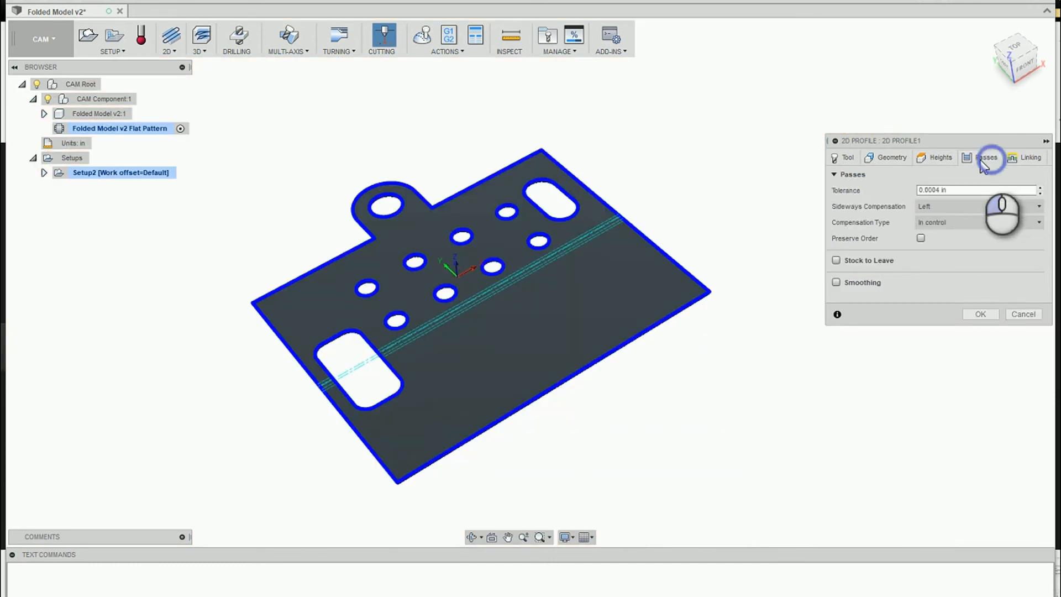
{"action": "left_click", "coordinate": [947, 221]}
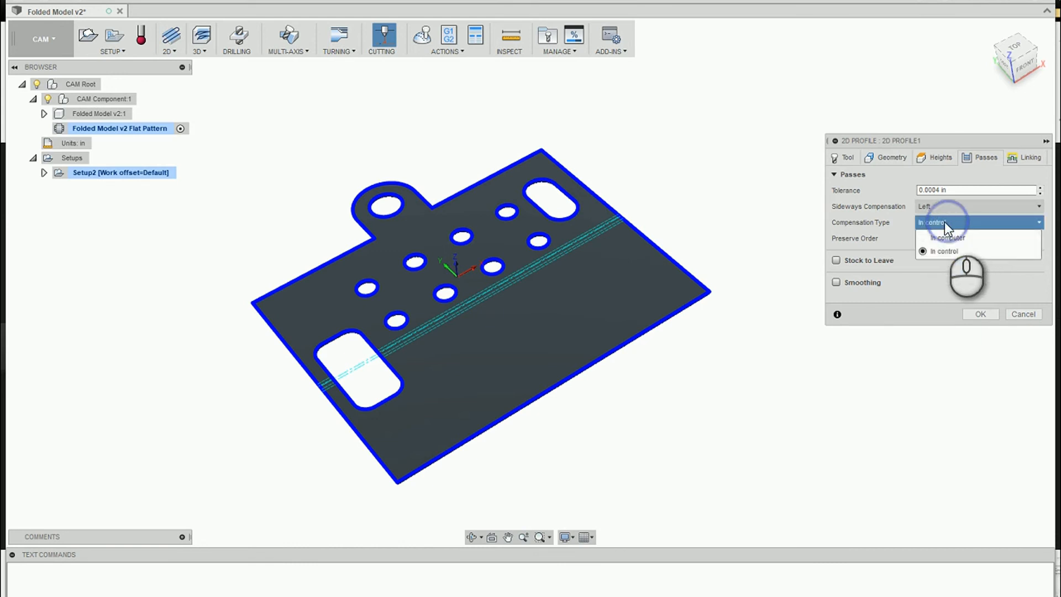
{"action": "left_click", "coordinate": [931, 238]}
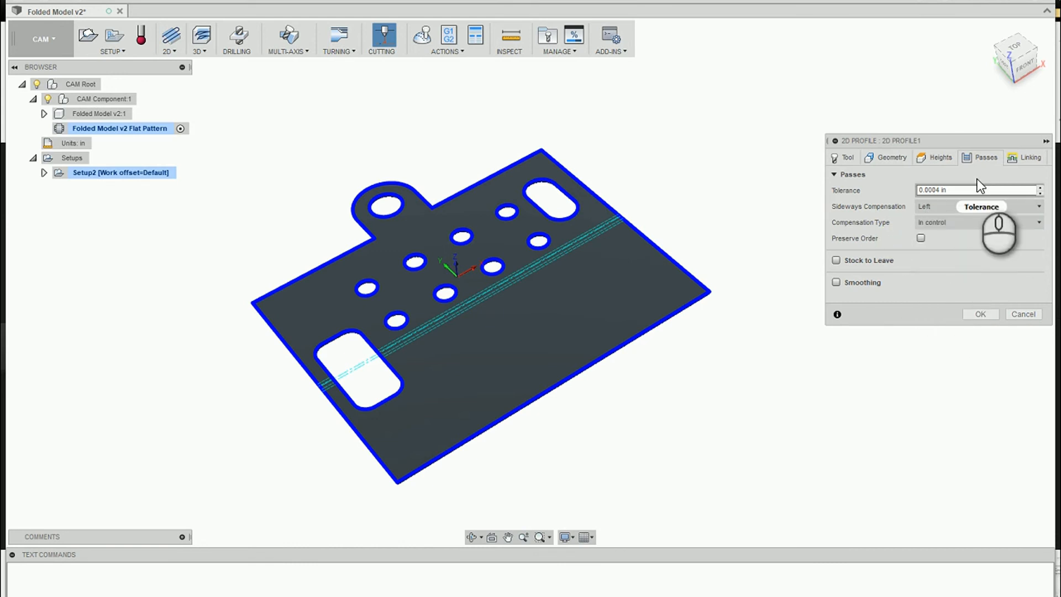
{"action": "left_click", "coordinate": [1026, 157]}
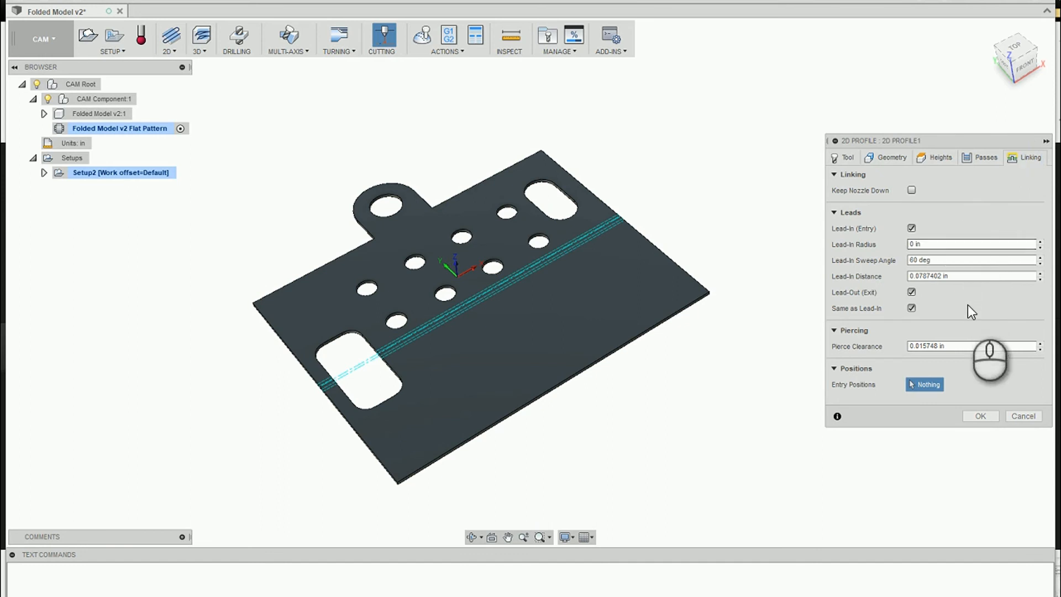
{"action": "left_click", "coordinate": [964, 345]}
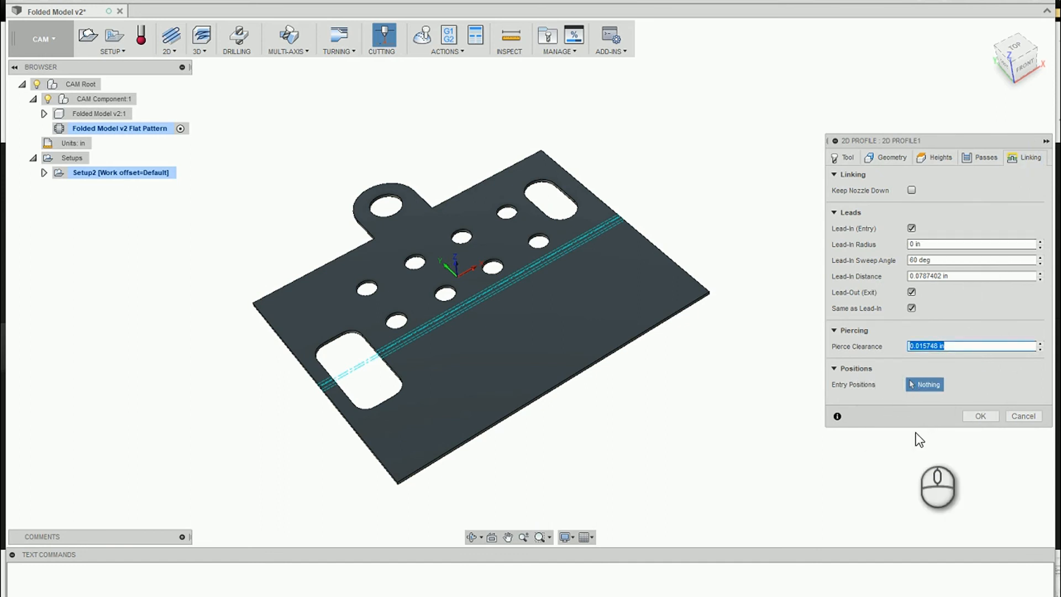
{"action": "left_click", "coordinate": [981, 418]}
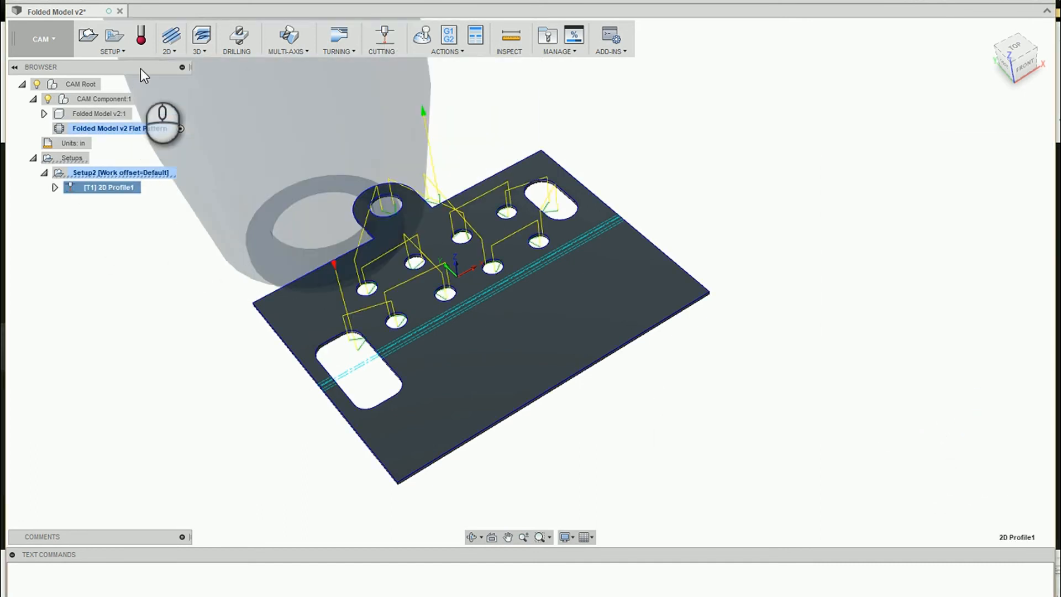
Step: Simulate the 2D profile toolpath and watch the cutting head from a low side angle
{"action": "left_click", "coordinate": [418, 38]}
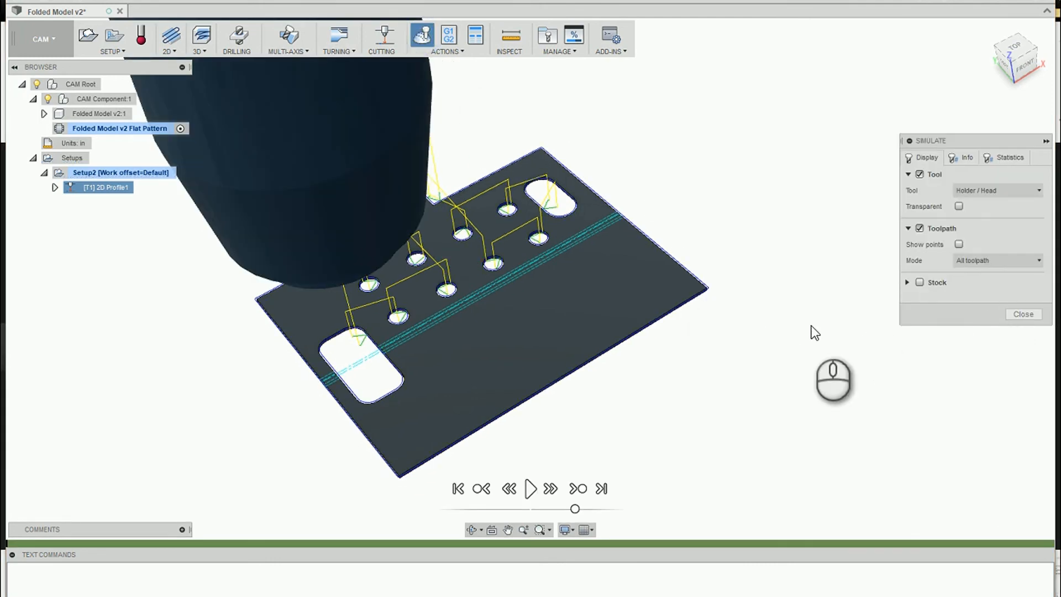
{"action": "left_click", "coordinate": [529, 489]}
{"action": "middle_click_drag", "start_coordinate": [464, 426], "coordinate": [469, 390], "text": "shift"}
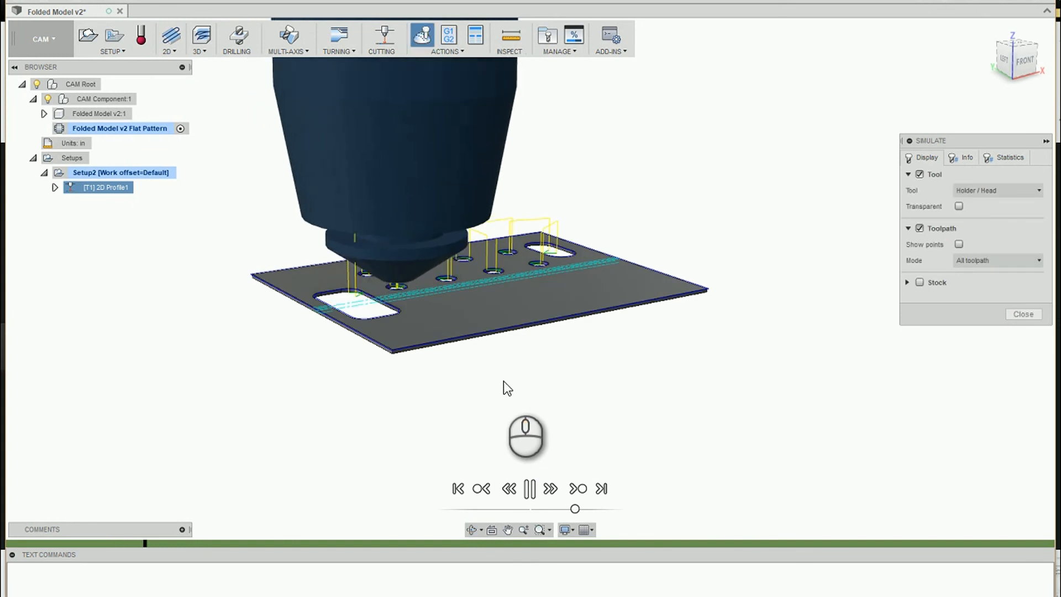